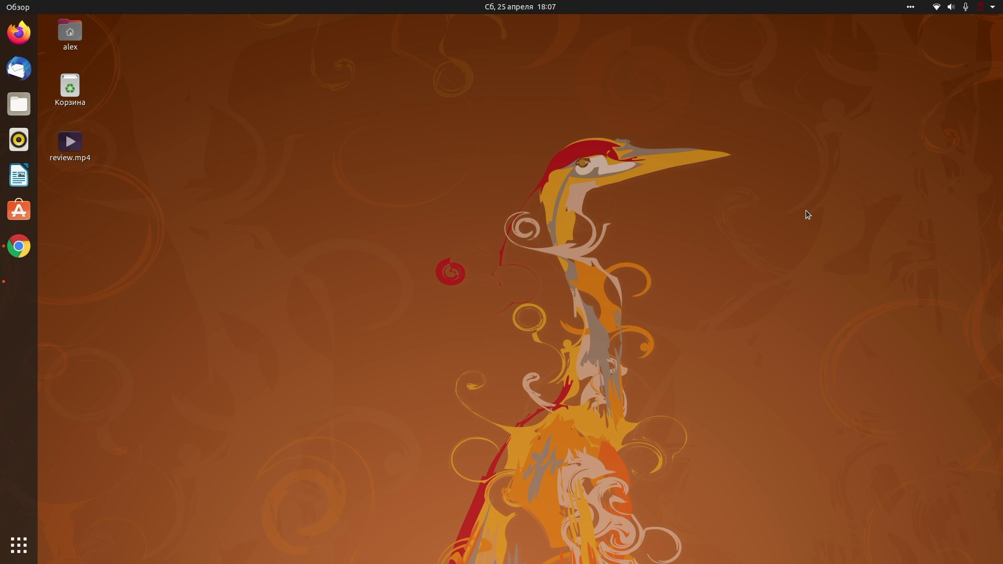
Open the additional drivers settings (Дополнительные драйверы) and enlarge the window to view the driver list.
click(19, 545)
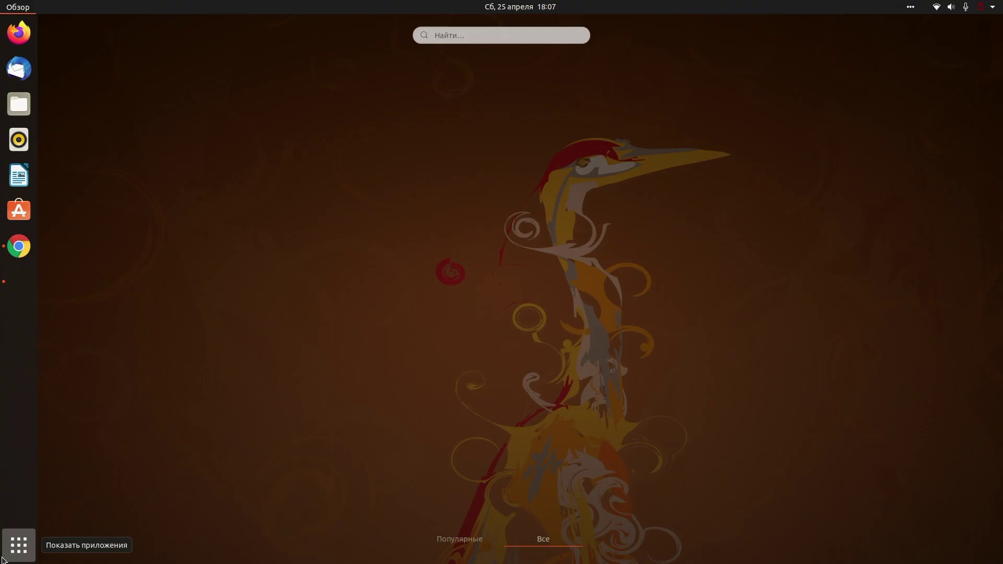
click(544, 125)
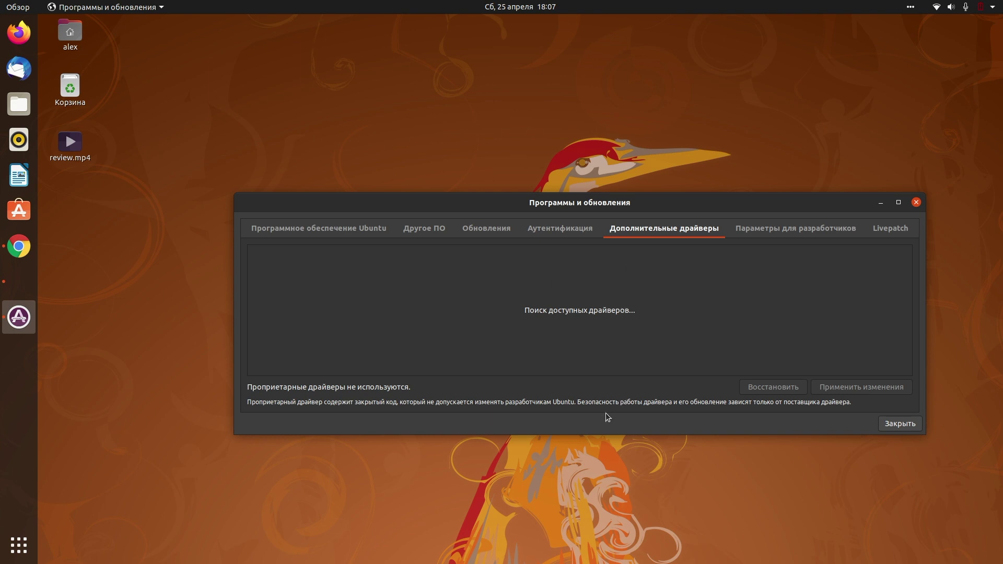
drag(600, 433, 591, 521)
drag(594, 199, 592, 177)
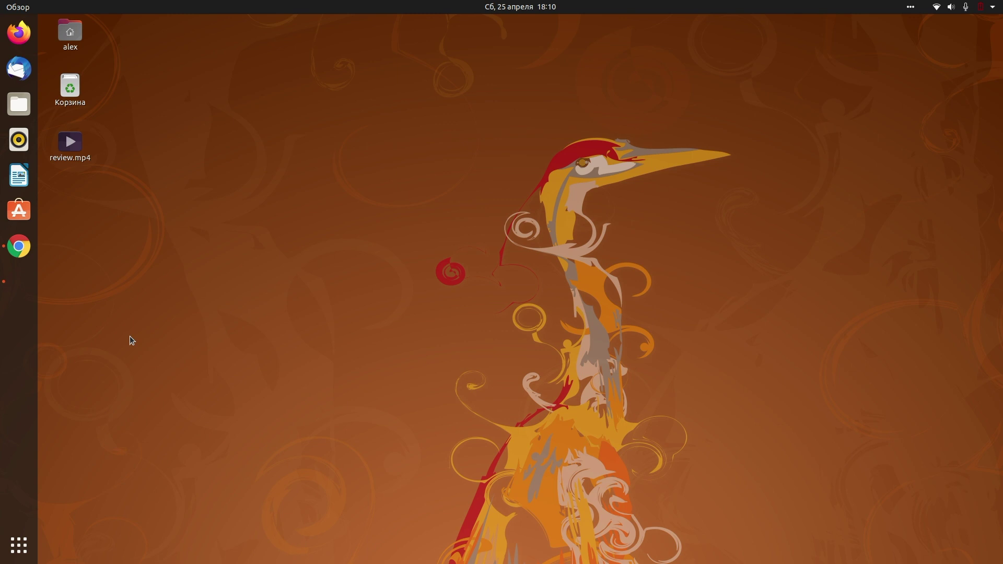
Open Ubuntu Software and look through its installed apps, updates and Explore pages.
click(19, 211)
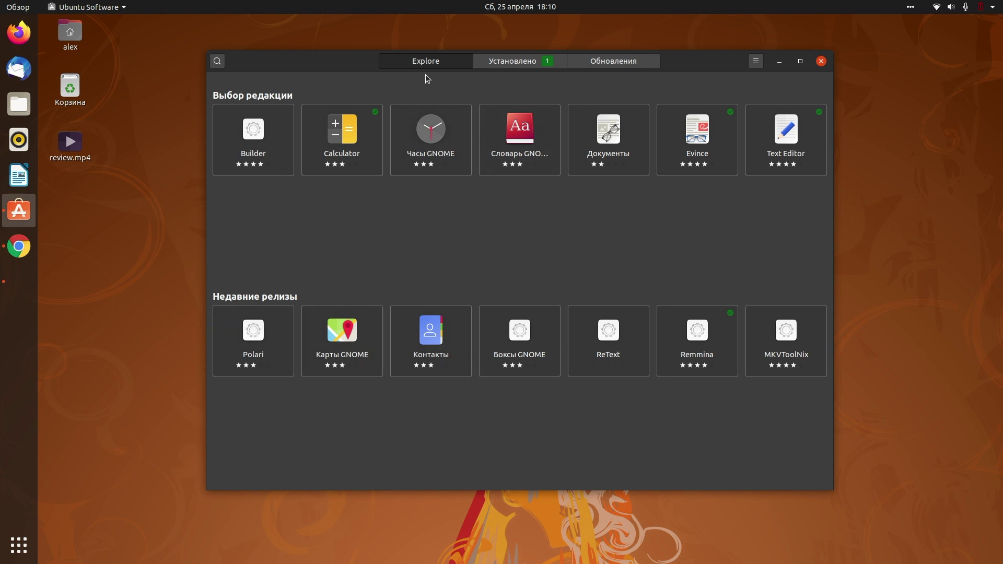
click(217, 60)
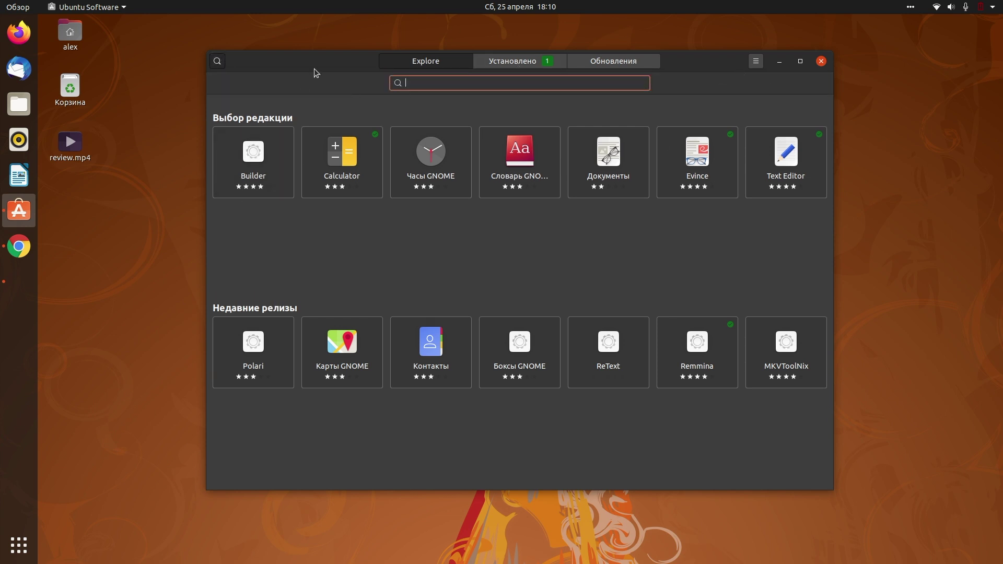
click(218, 65)
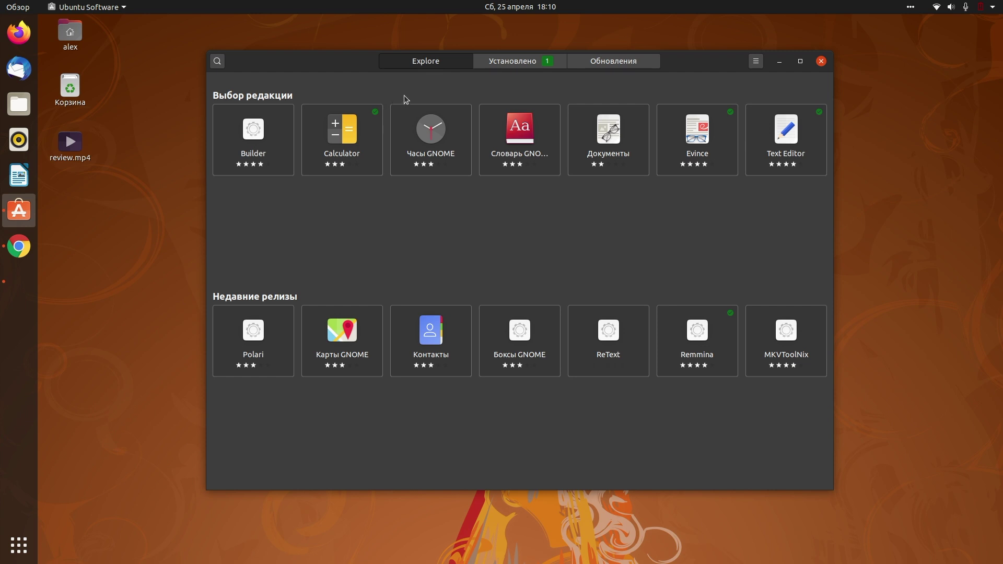
click(497, 64)
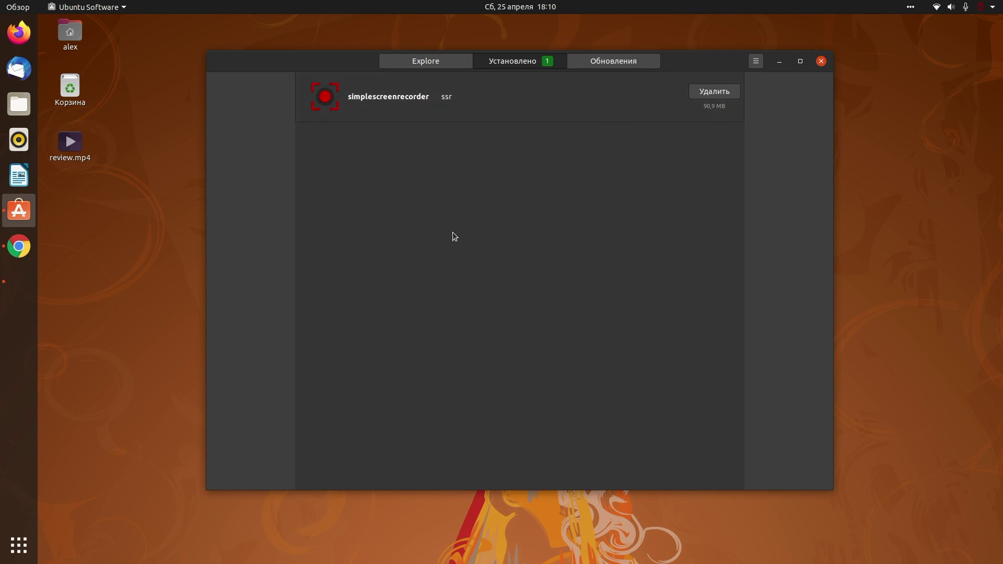
click(19, 545)
scroll(356, 392, down, 1)
click(638, 64)
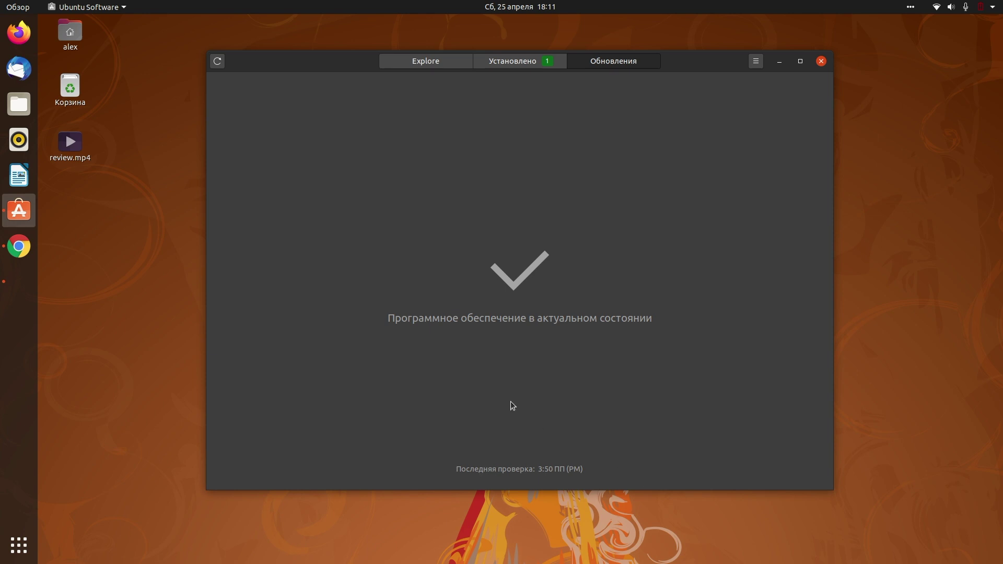
click(402, 67)
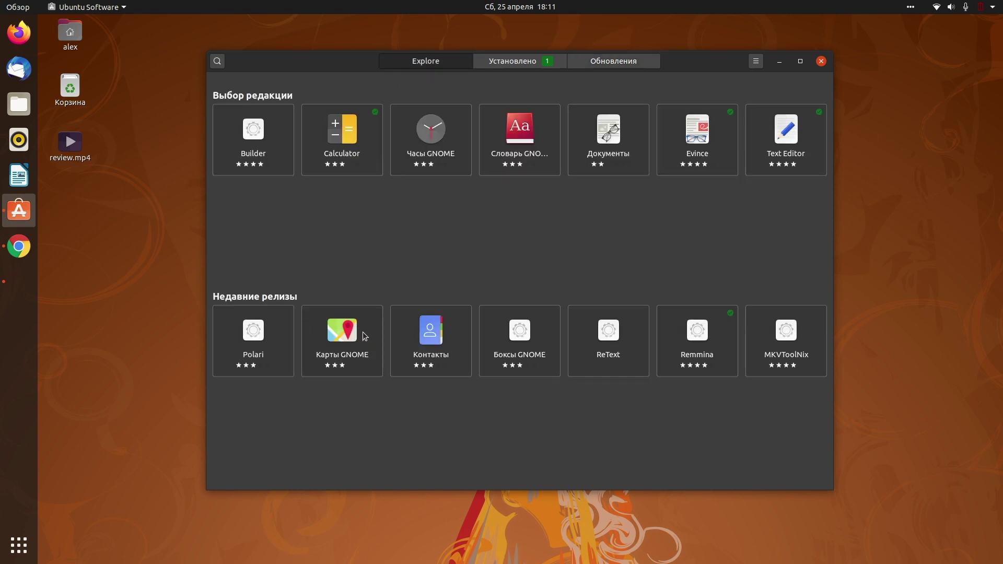
Maximize and restore the Ubuntu Software window, and close it.
double_click(678, 61)
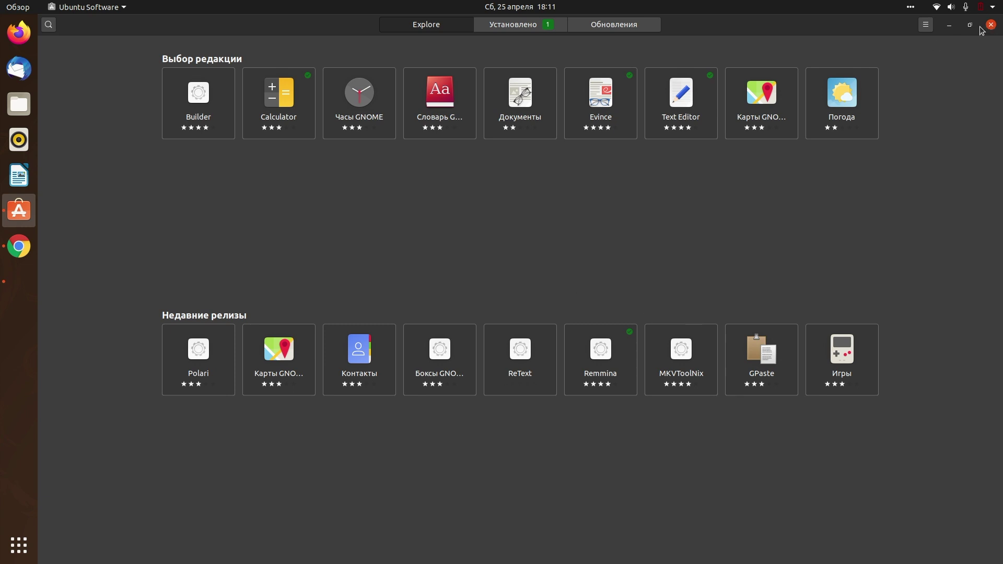
drag(794, 28, 701, 78)
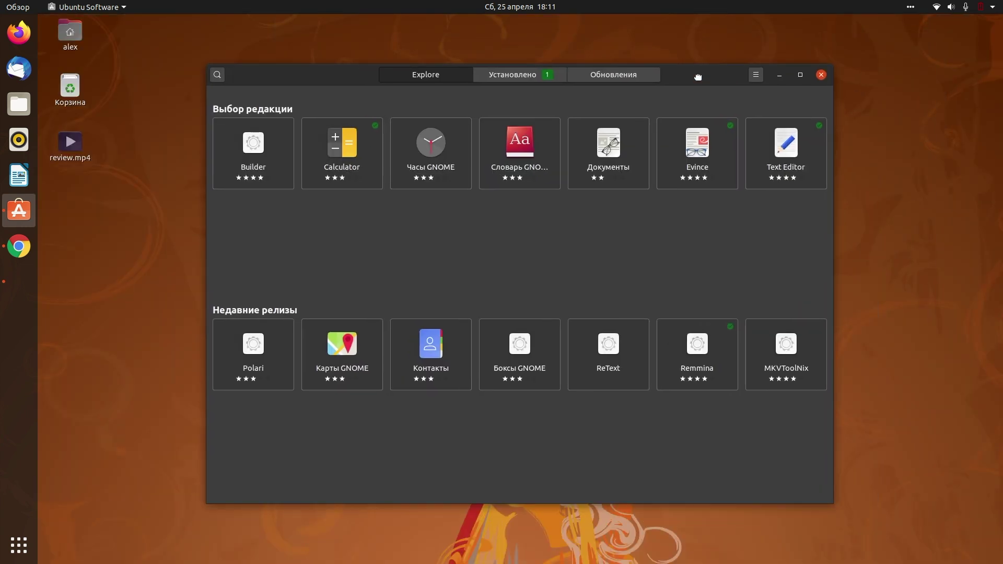
click(822, 74)
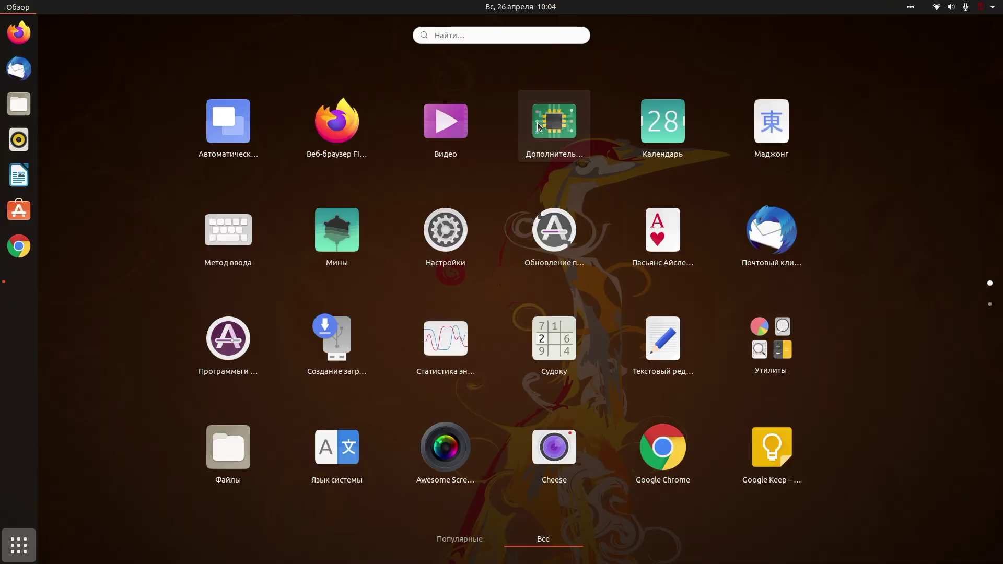
Open Программы и обновления, show the Программное обеспечение Ubuntu settings and make the window taller.
click(537, 126)
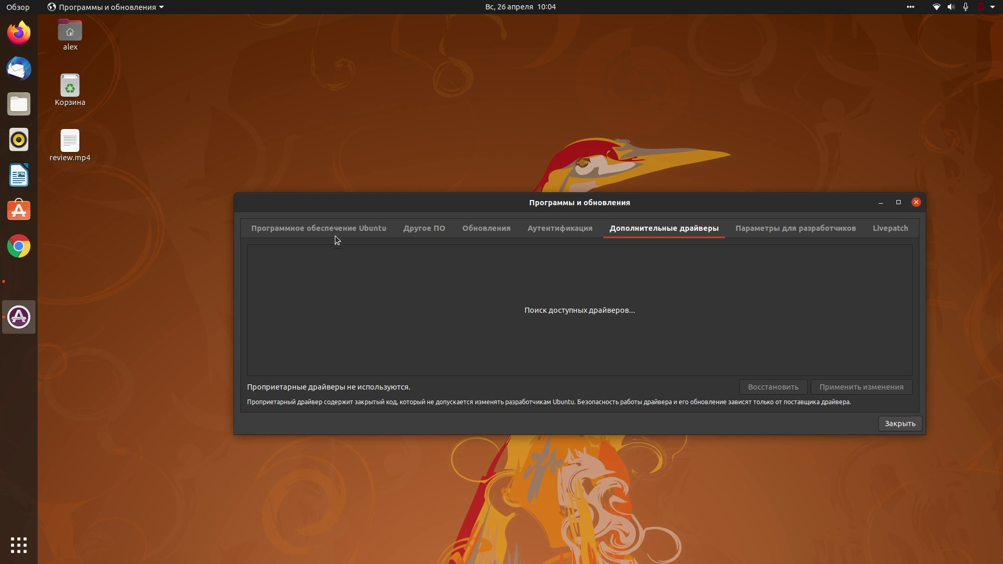
click(335, 234)
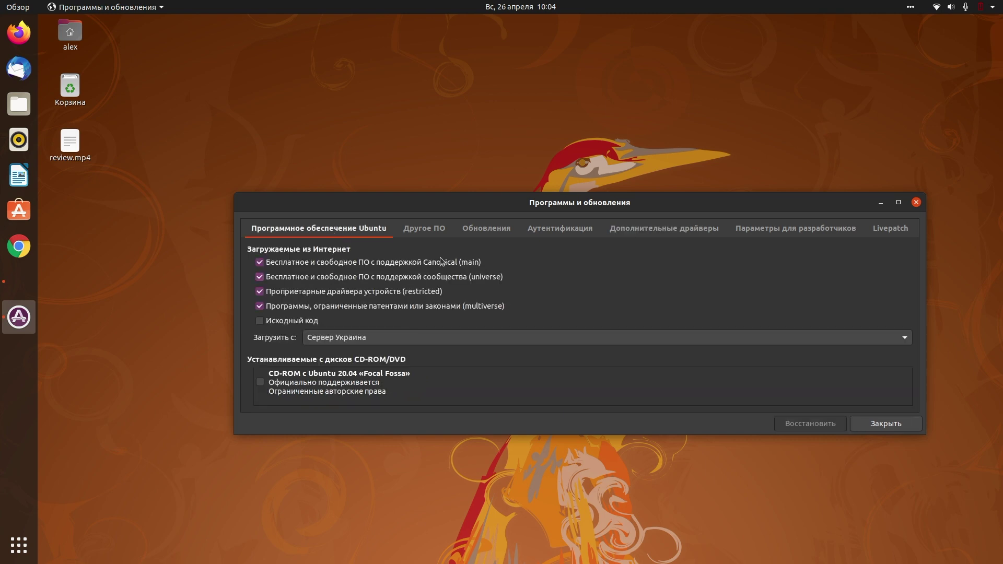
drag(450, 196, 451, 63)
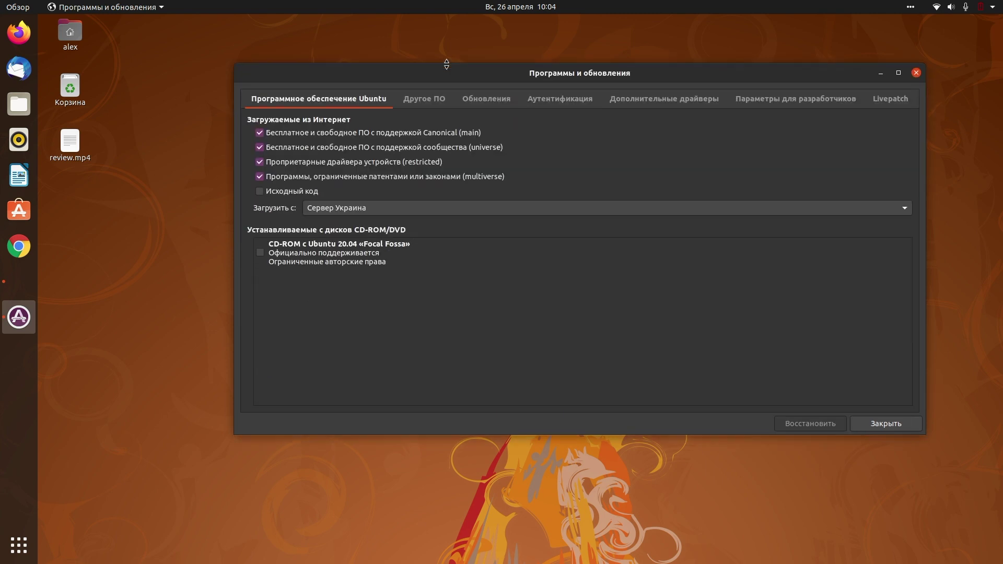
Set the download server to Основной сервер, authorize the change with the account password, and close the software settings.
click(386, 207)
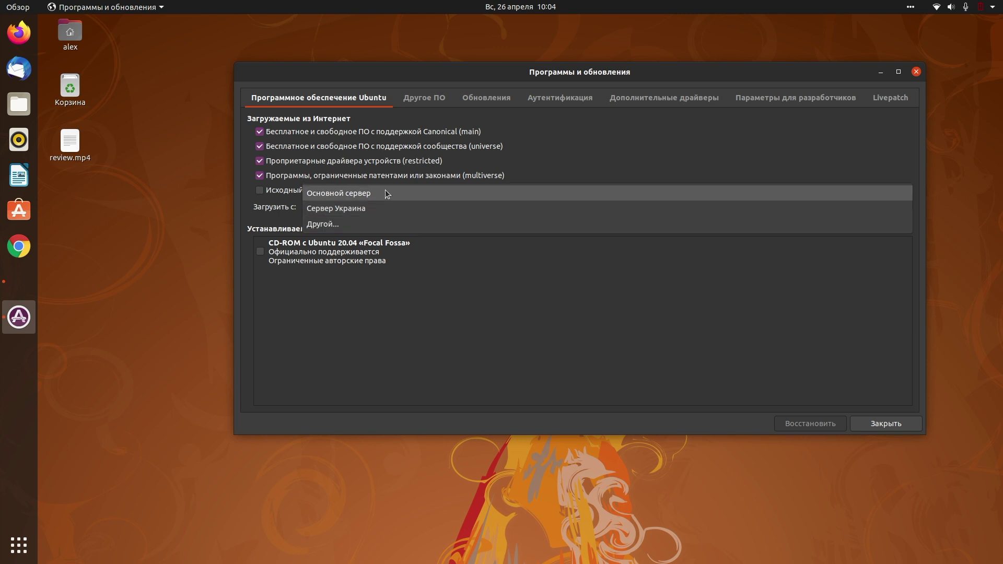
click(386, 208)
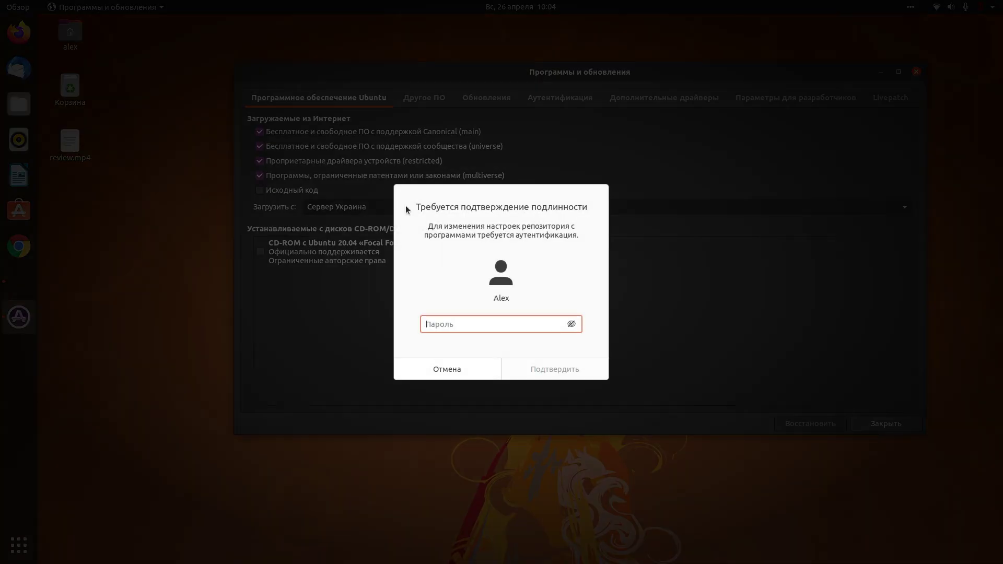
text(•••••••)
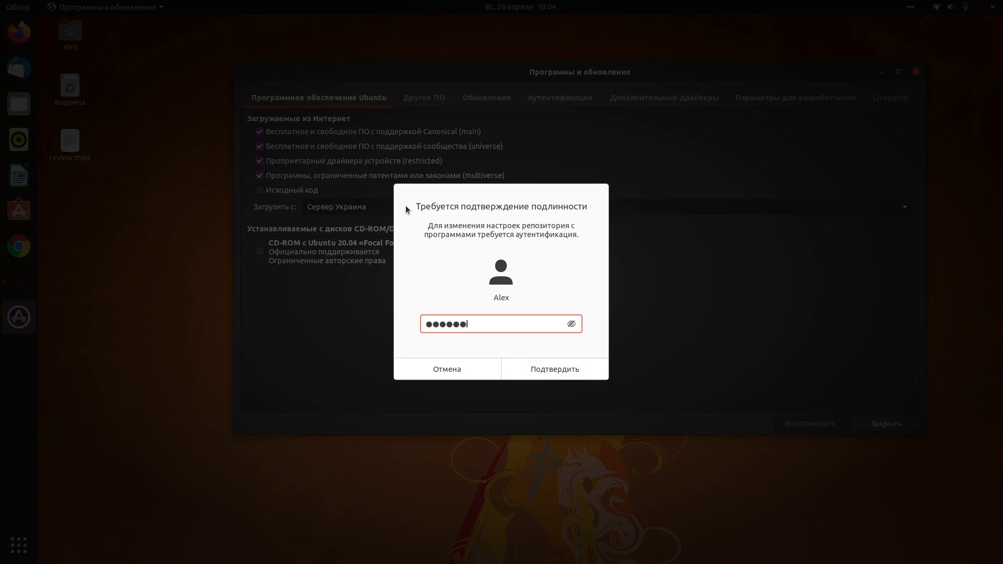
text(•••)
key(Return)
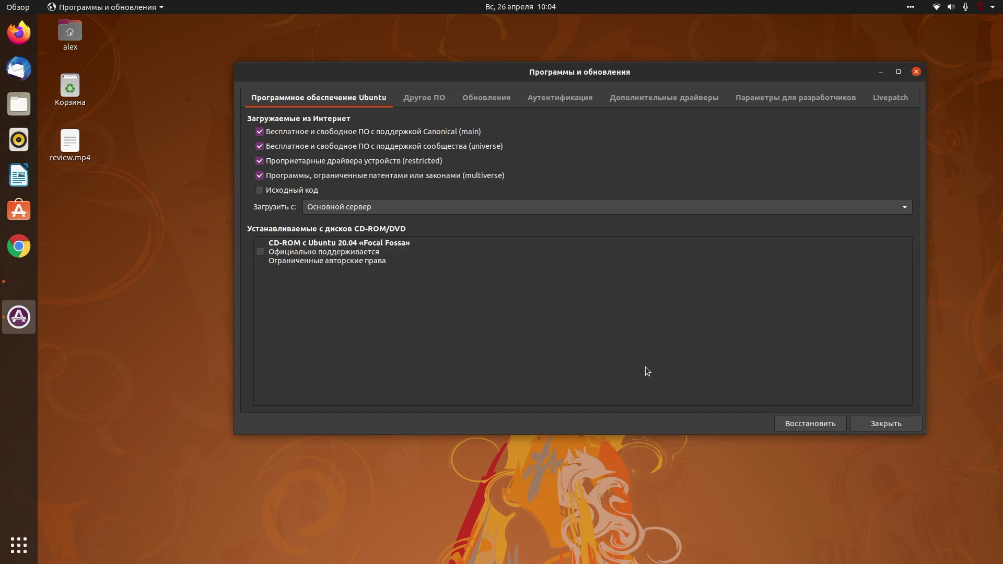
click(883, 425)
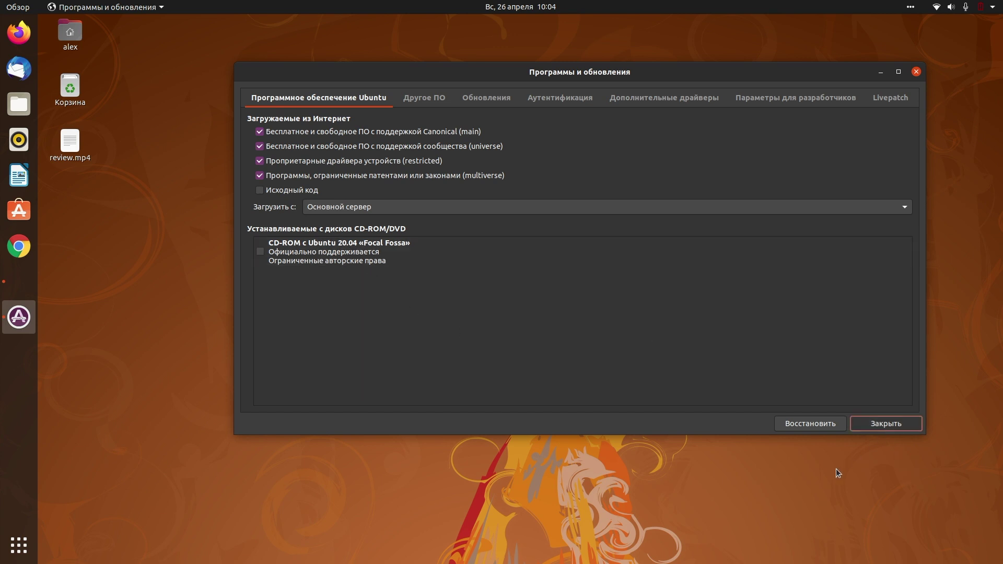
click(674, 299)
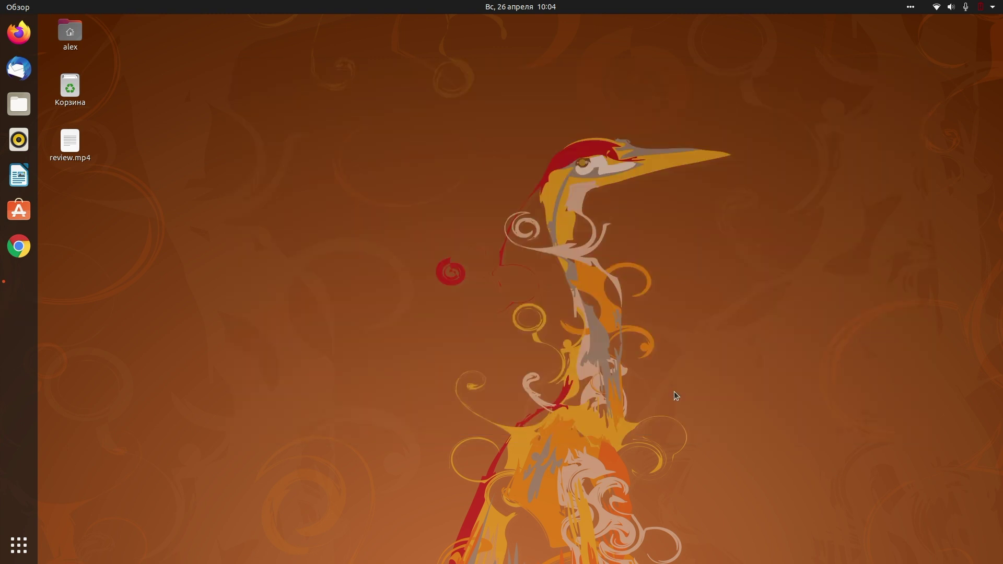
In the additional drivers settings, select nvidia-driver-435 for the NVIDIA card and apply it, authorizing with the account password.
click(34, 550)
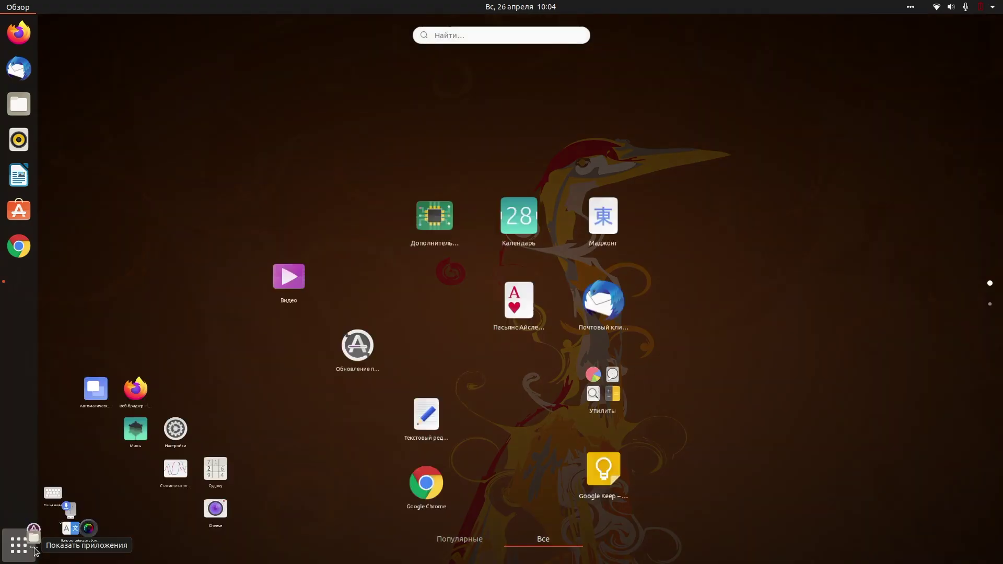
click(553, 125)
click(565, 233)
click(633, 228)
click(271, 291)
click(815, 387)
text(*********)
key(Return)
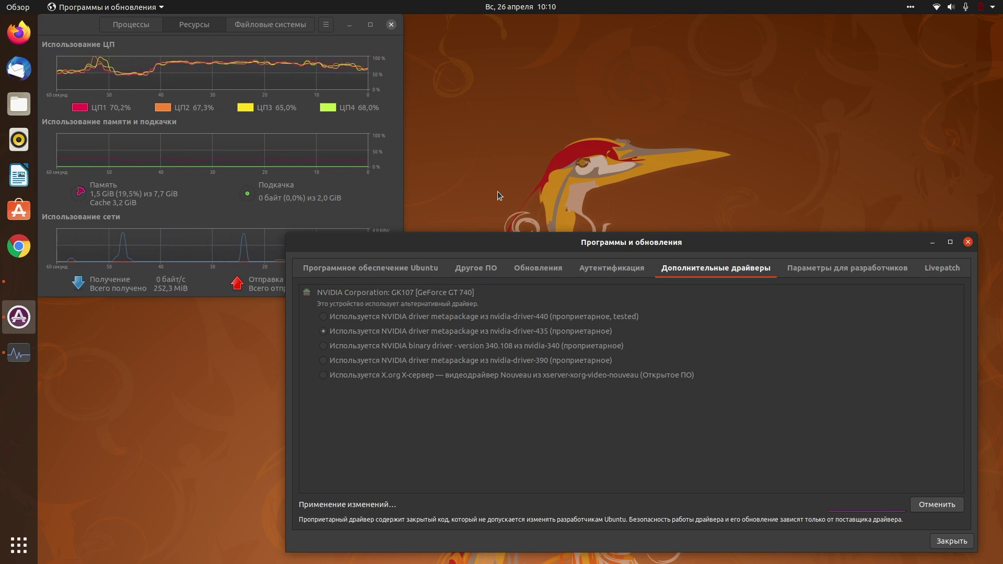
Open Ubuntu Software and check the Development and Работа categories, and return to the Explore page in a restored window.
click(19, 210)
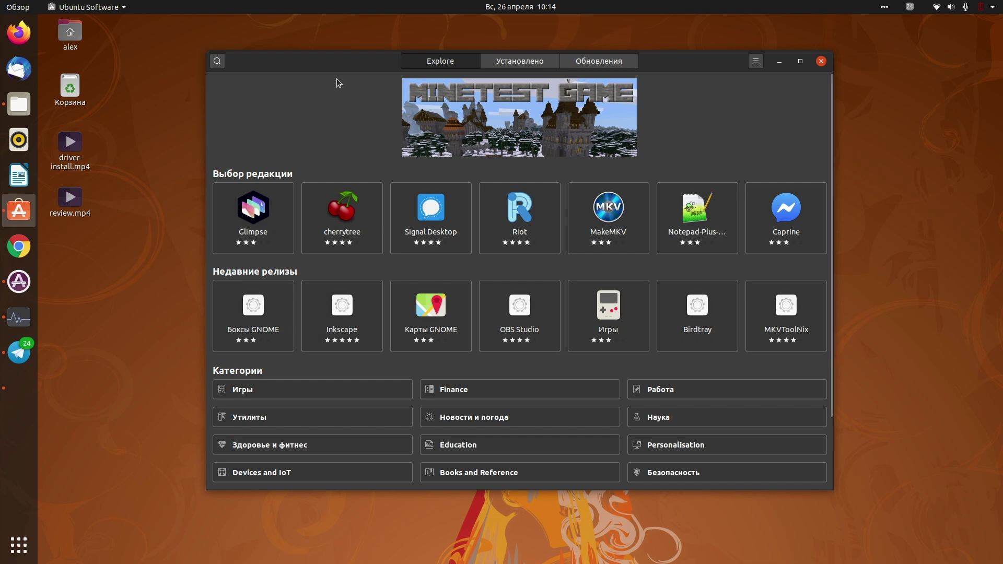
double_click(345, 62)
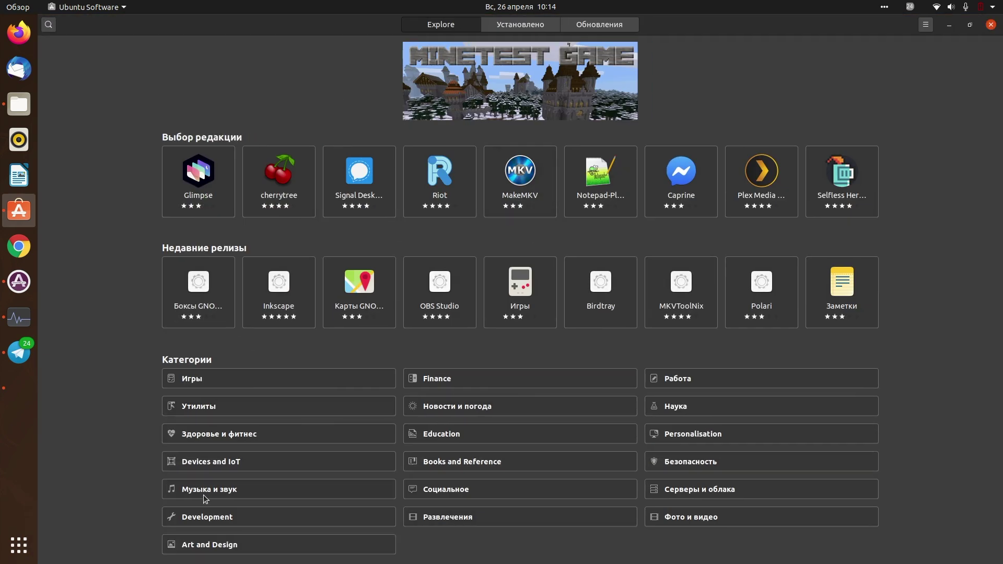
click(325, 521)
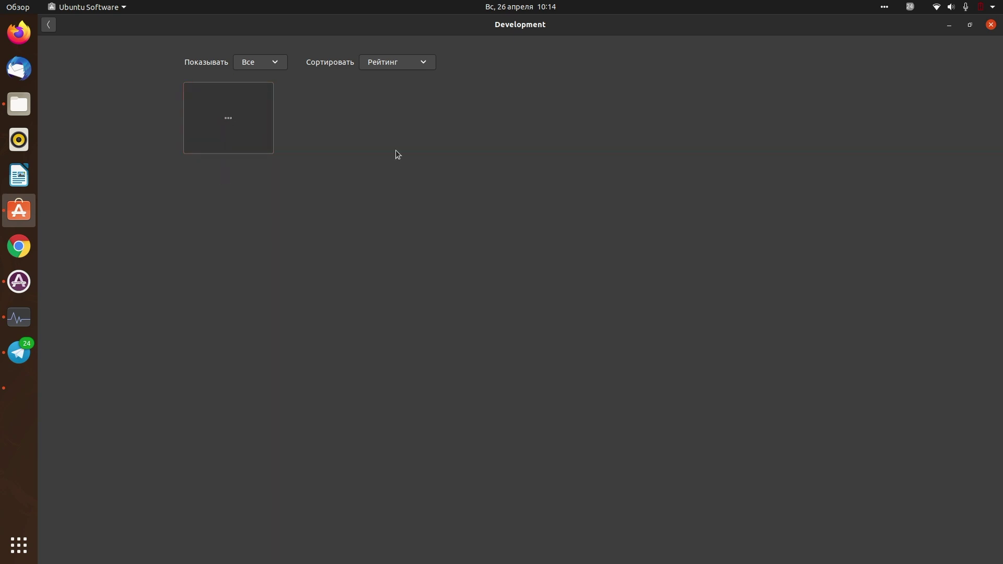
click(47, 27)
click(689, 383)
double_click(404, 24)
click(163, 108)
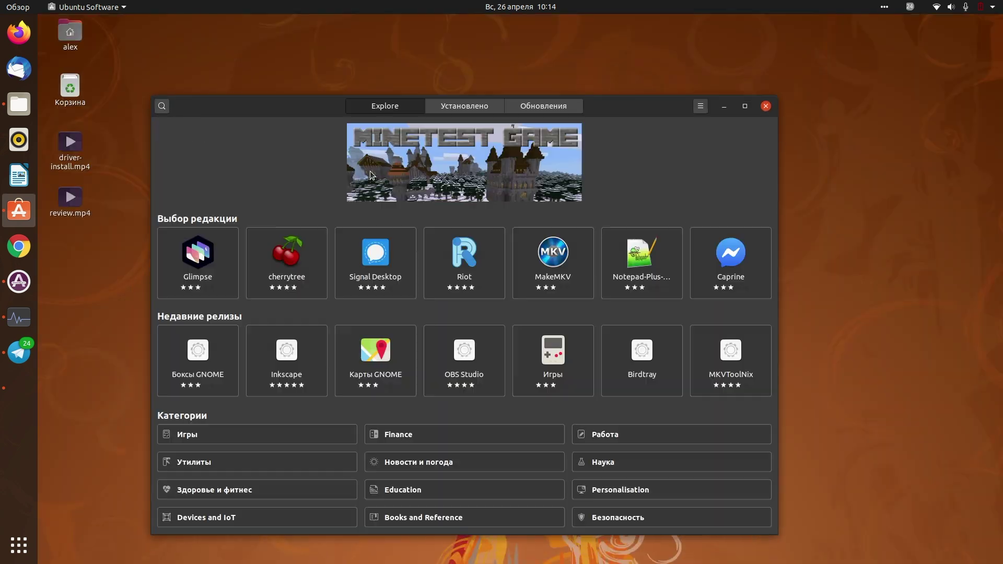
Check the Ubuntu Software updates page, the options menu and the installed apps, and return to Explore.
click(543, 106)
click(700, 106)
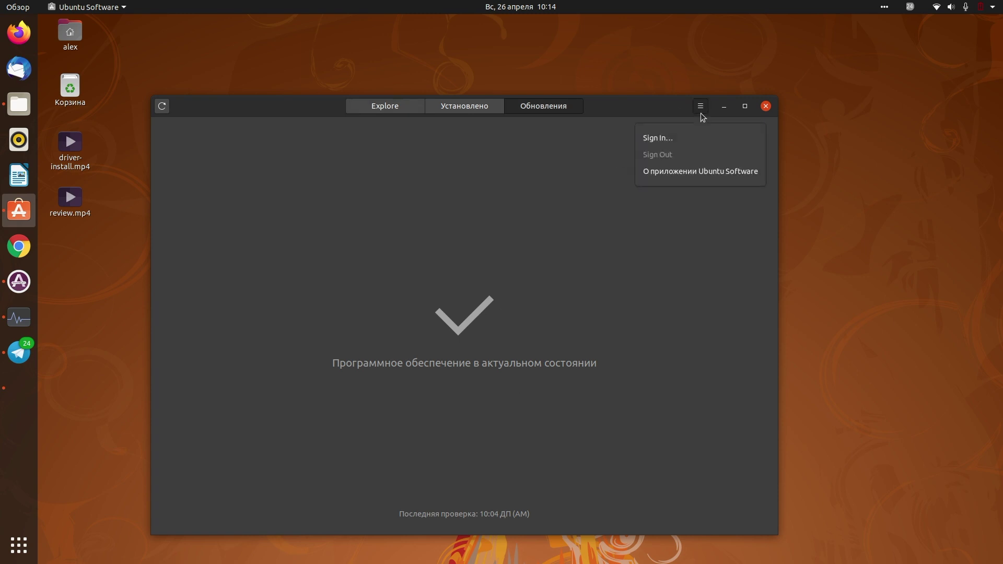
click(458, 110)
click(400, 108)
Browse the apps listed in the Новости и погода and Работа categories.
click(445, 462)
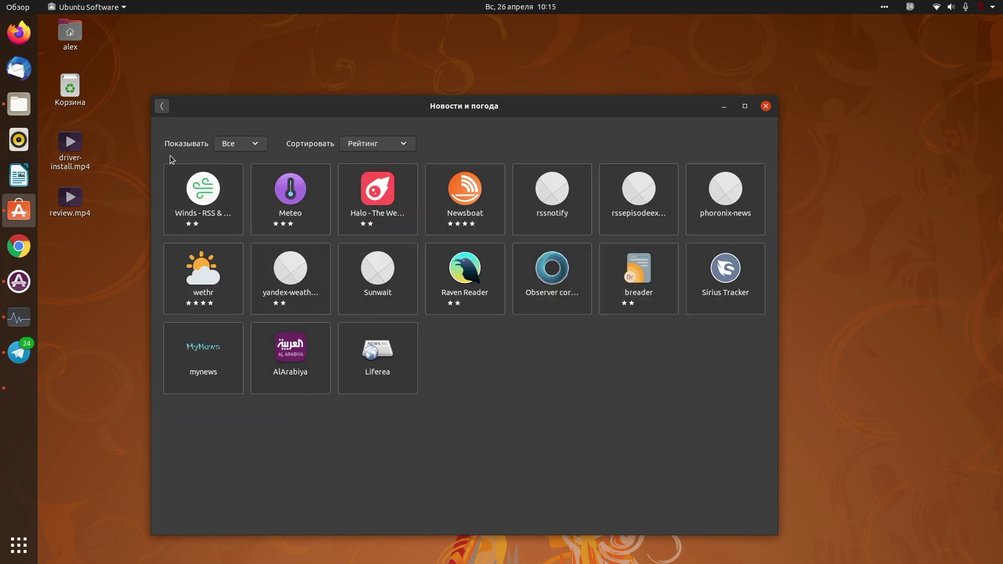
click(162, 106)
click(648, 438)
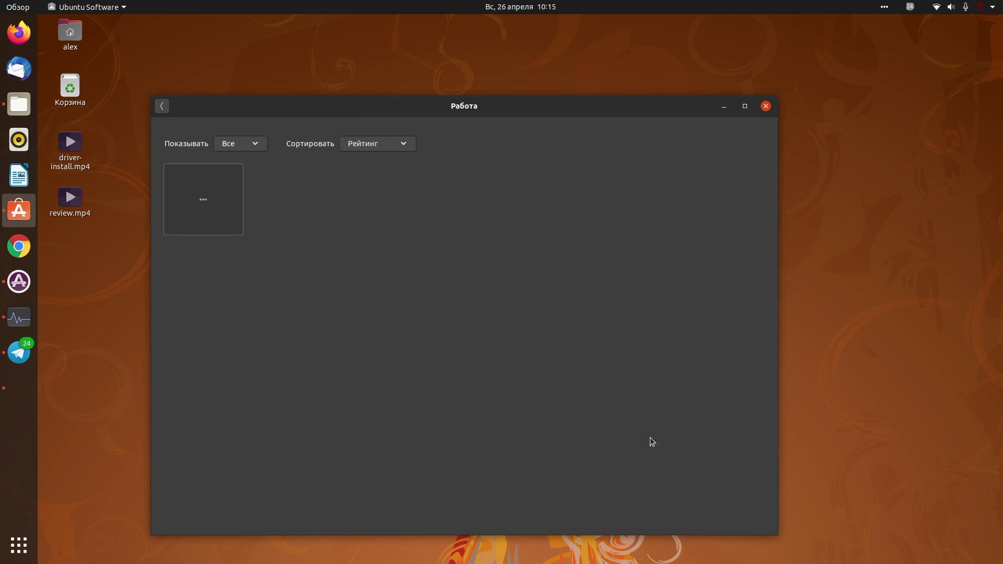
double_click(358, 108)
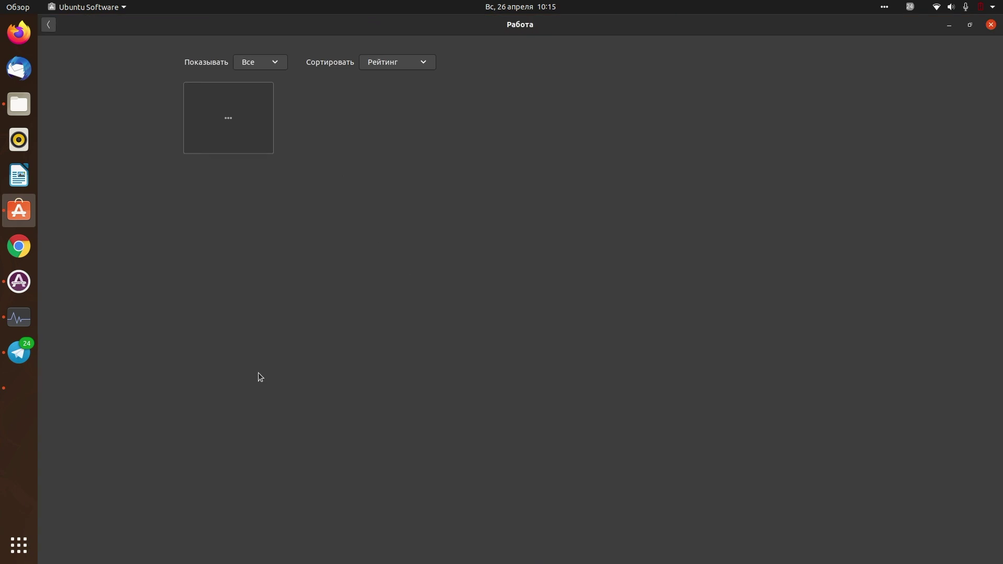
double_click(282, 26)
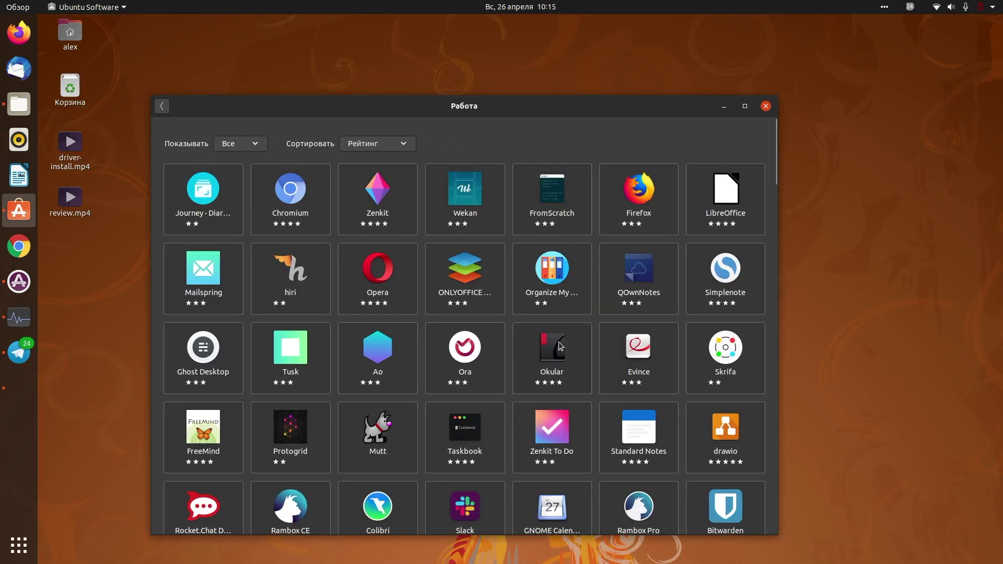
scroll(561, 346, down, 10)
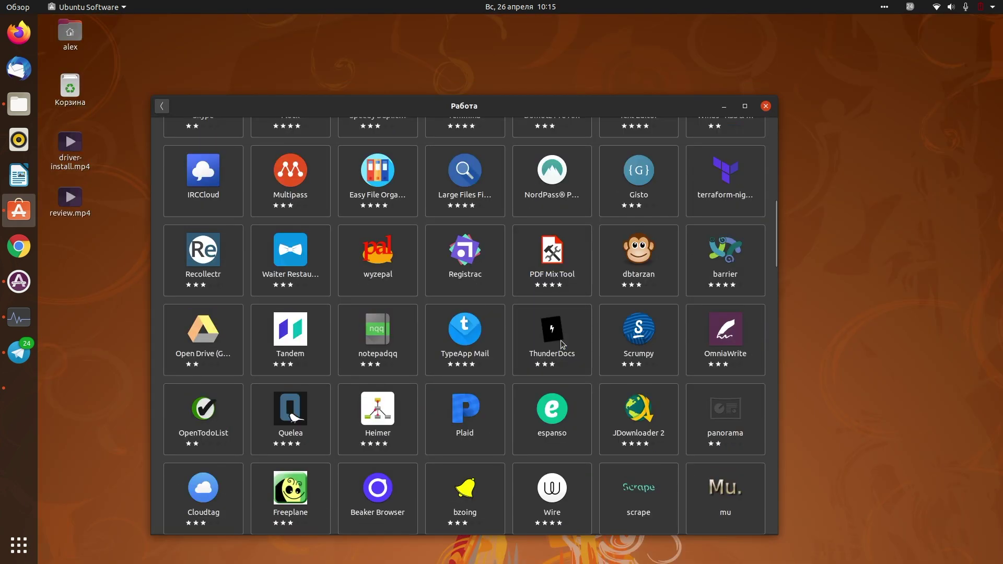
scroll(560, 340, down, 10)
scroll(564, 339, up, 9)
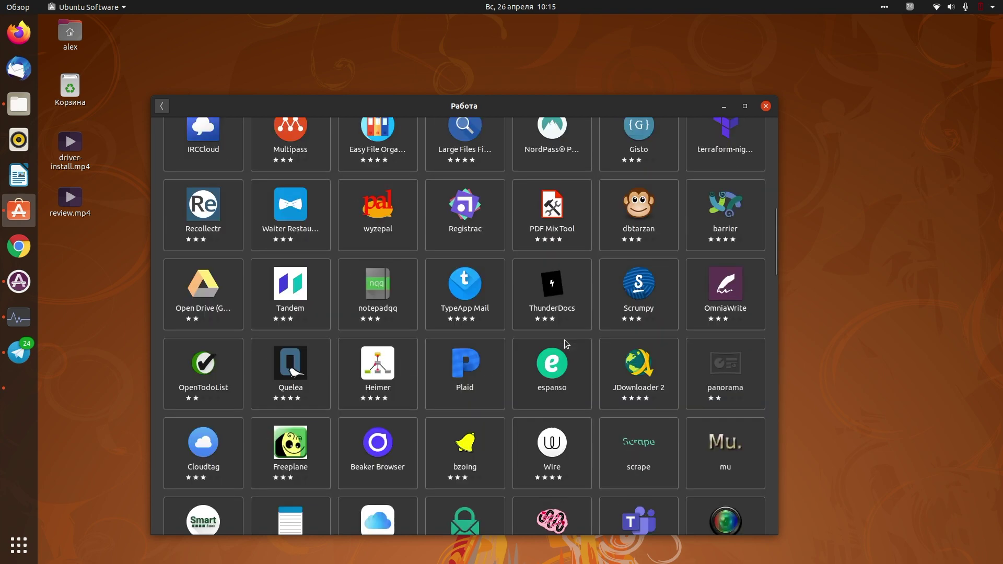